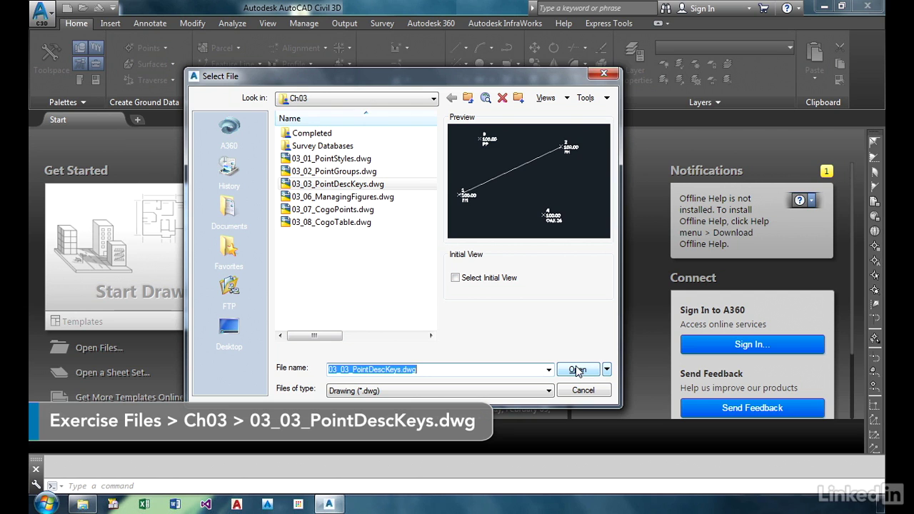
Open the drawing 03_03_PointDescKeys.dwg and bring up the keys of the IM-V-Basic description key set for editing
click(578, 371)
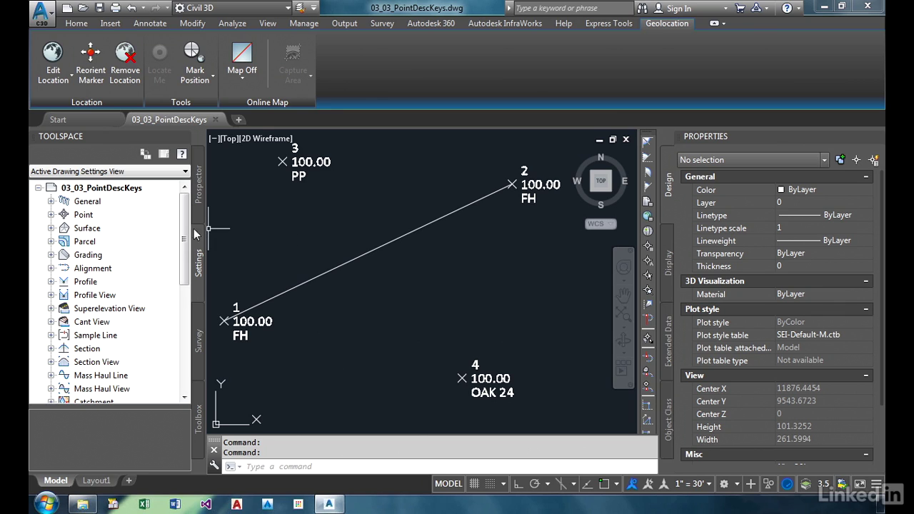
click(51, 215)
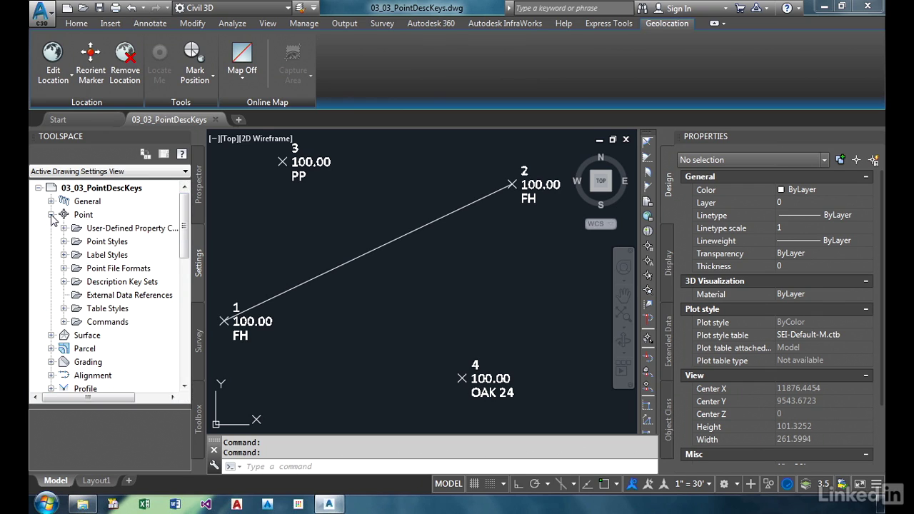
click(64, 282)
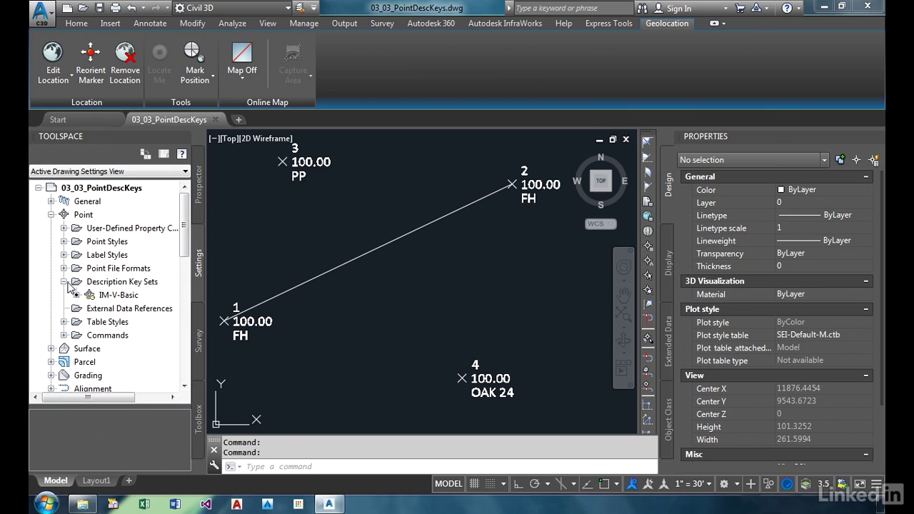
right_click(125, 298)
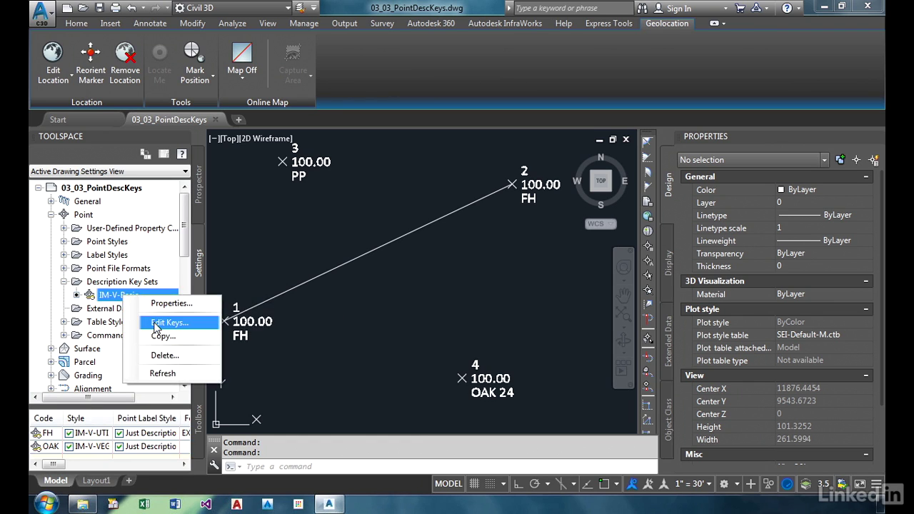
click(169, 323)
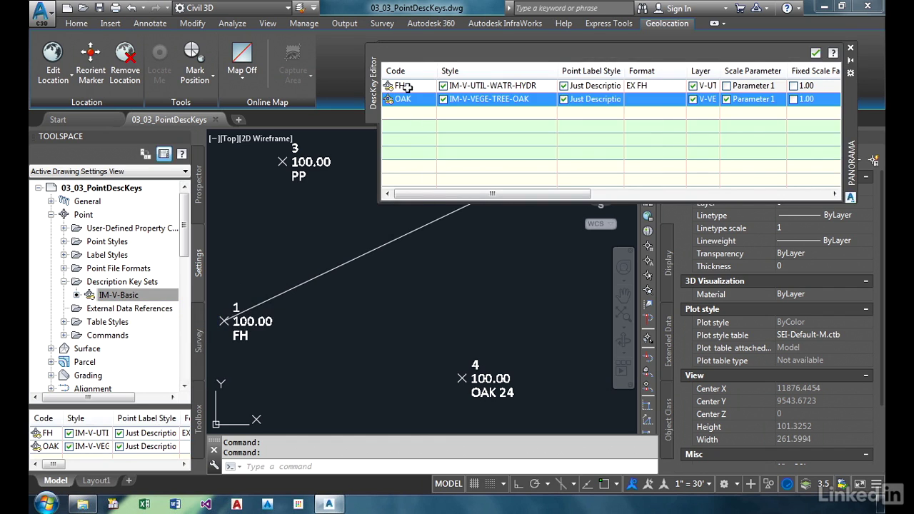
Reposition and widen the description key editor, and widen its Layer column to read the full layer names
drag(856, 120, 883, 289)
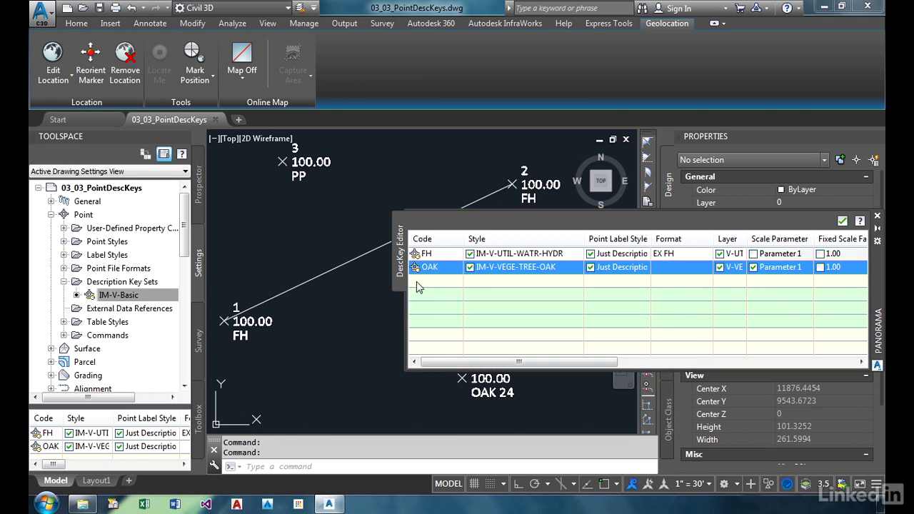
mouse_move(439, 254)
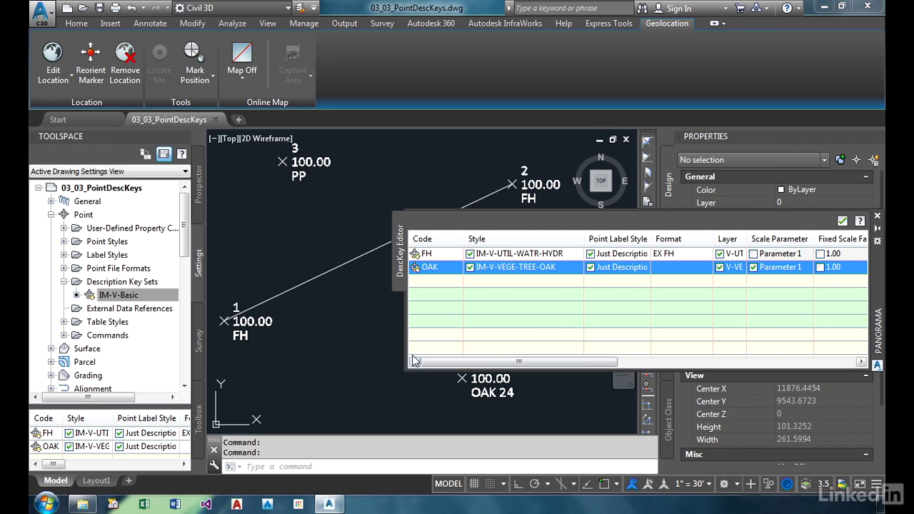
drag(408, 365, 329, 366)
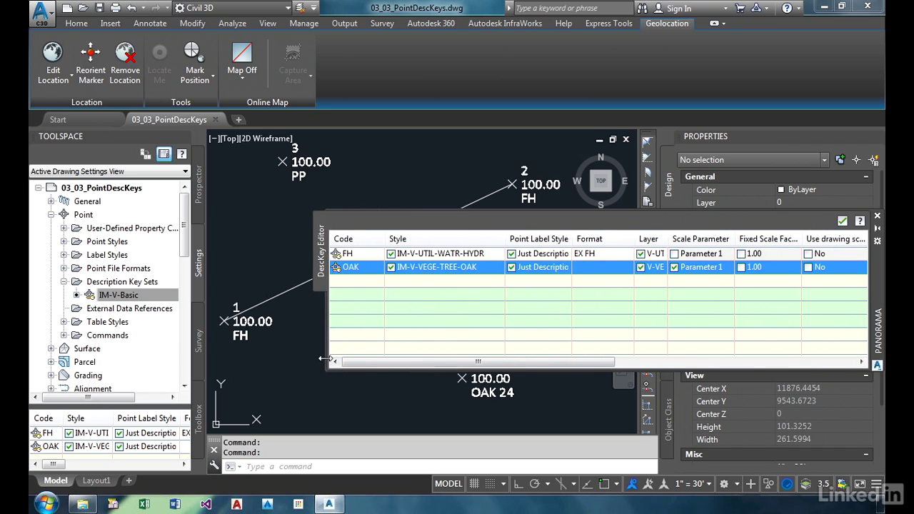
drag(634, 239, 730, 238)
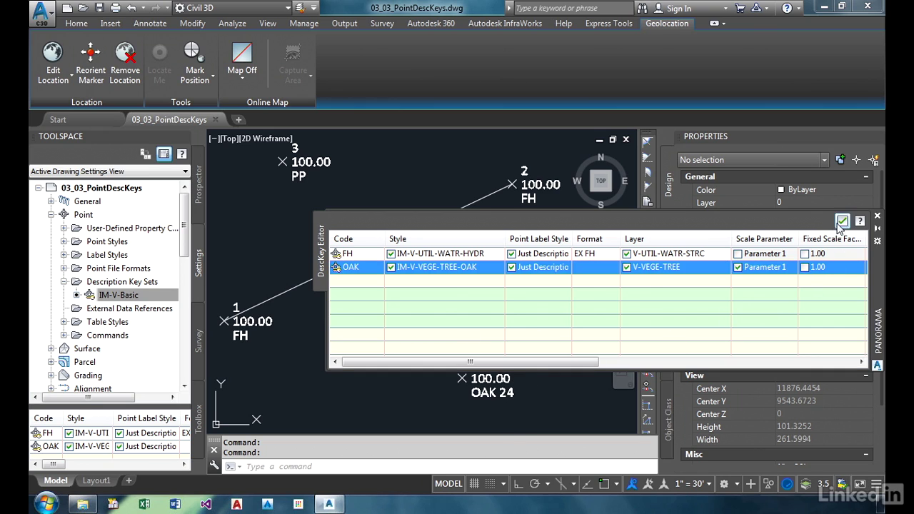
Apply the description keys to the _All Points point group
click(198, 192)
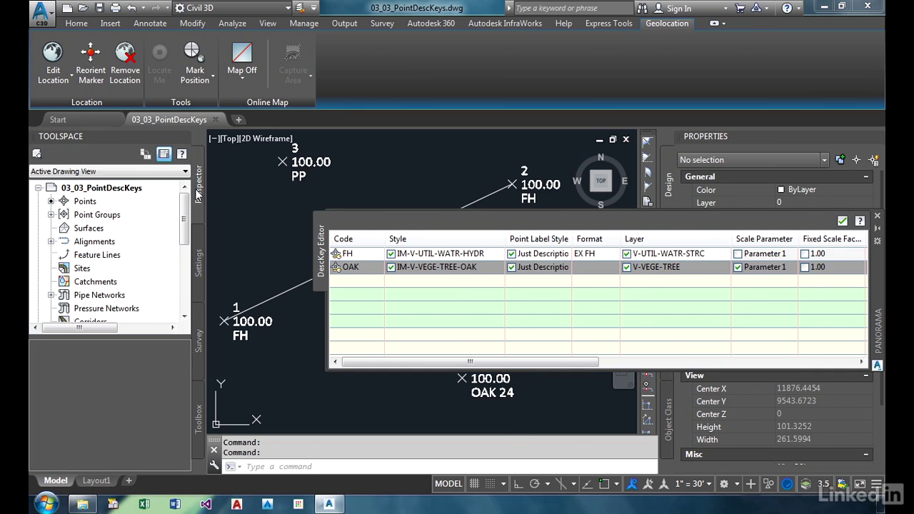
click(51, 216)
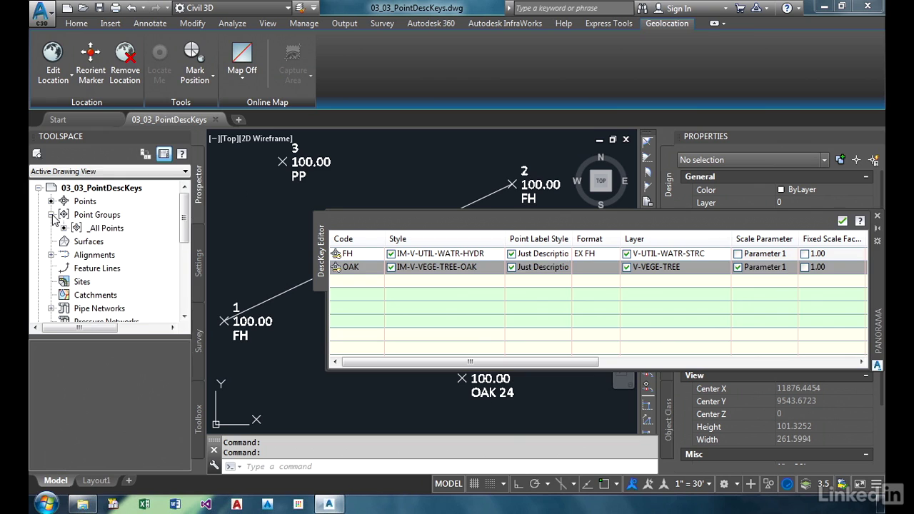
right_click(114, 232)
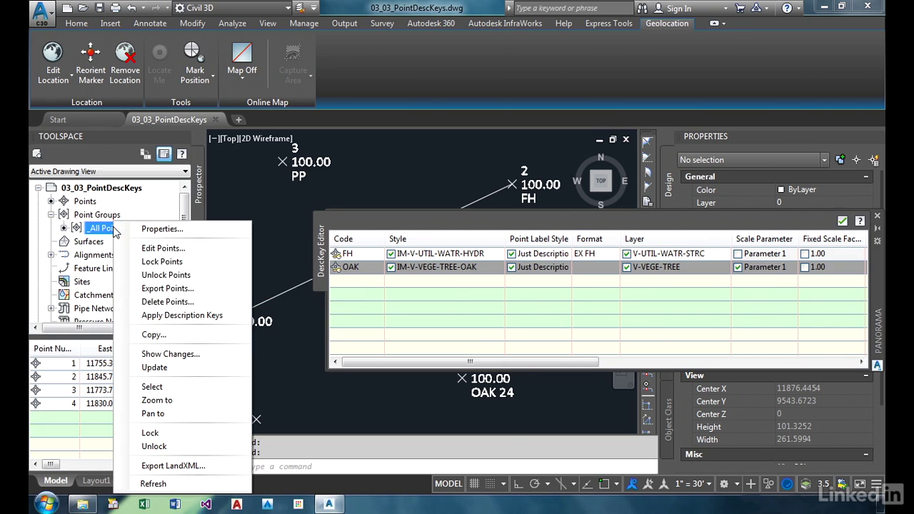
click(206, 321)
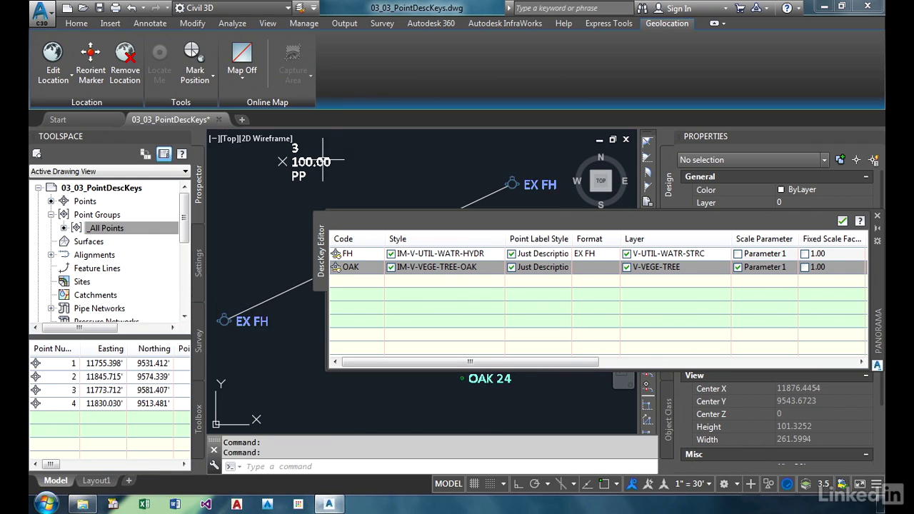
Select the fire hydrant point at the line's lower end and examine its properties, moving the key editor out of the way and back
click(222, 323)
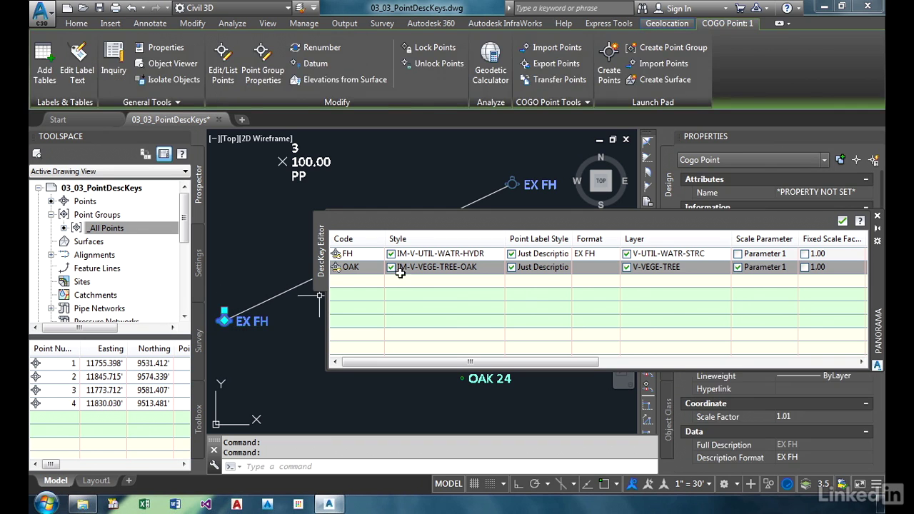
drag(880, 284, 586, 343)
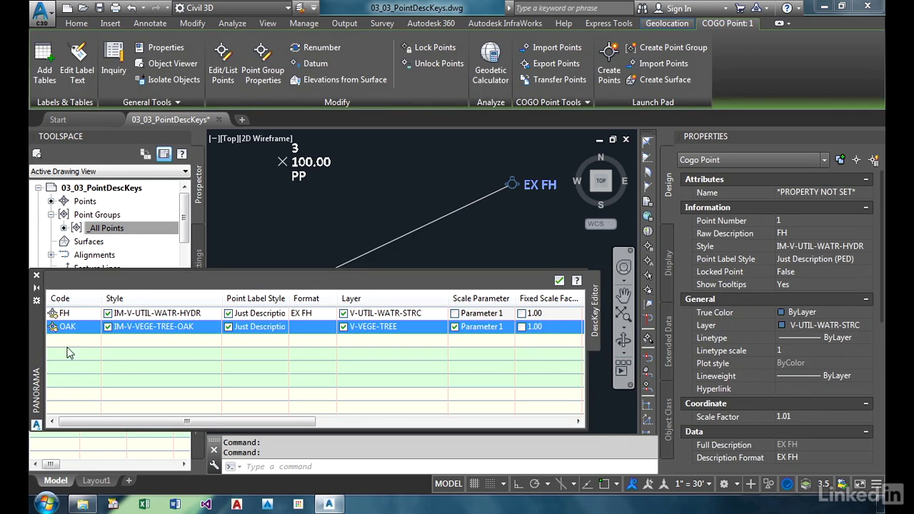
drag(39, 355, 361, 273)
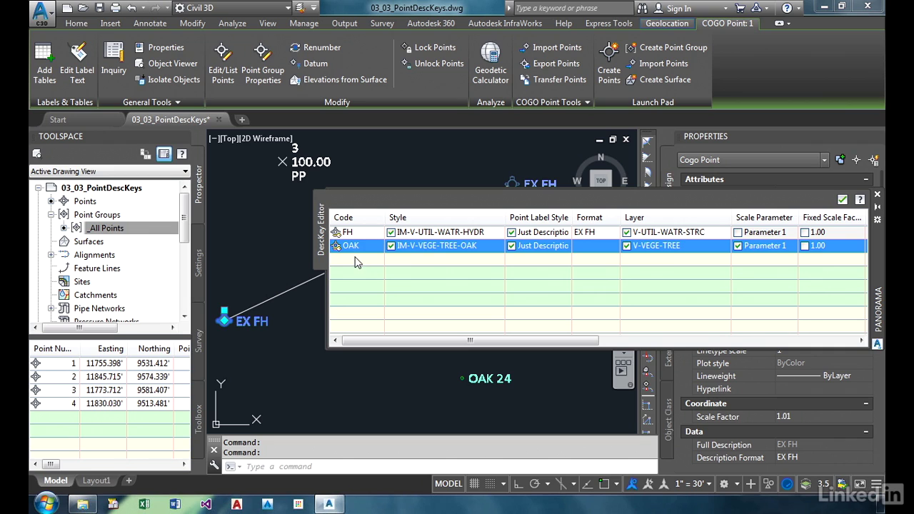
Add a new description key to the set and give it the code PP
right_click(364, 252)
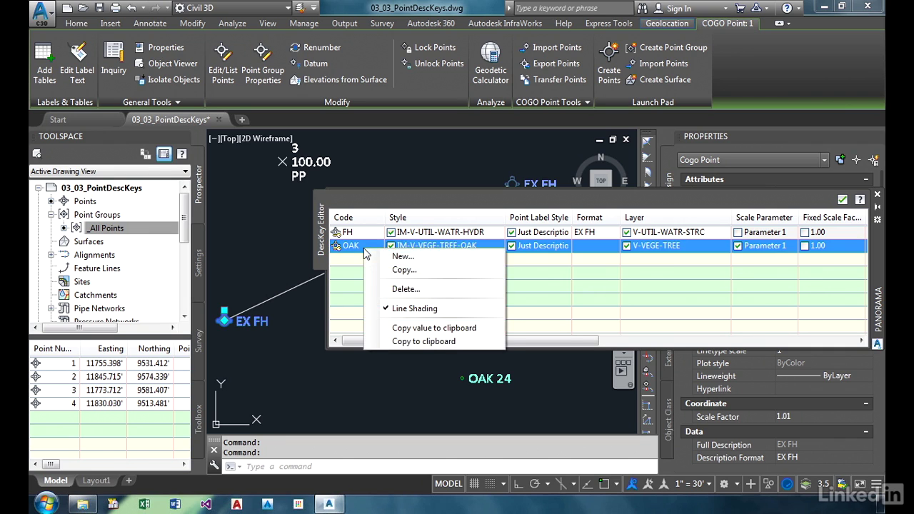
click(401, 256)
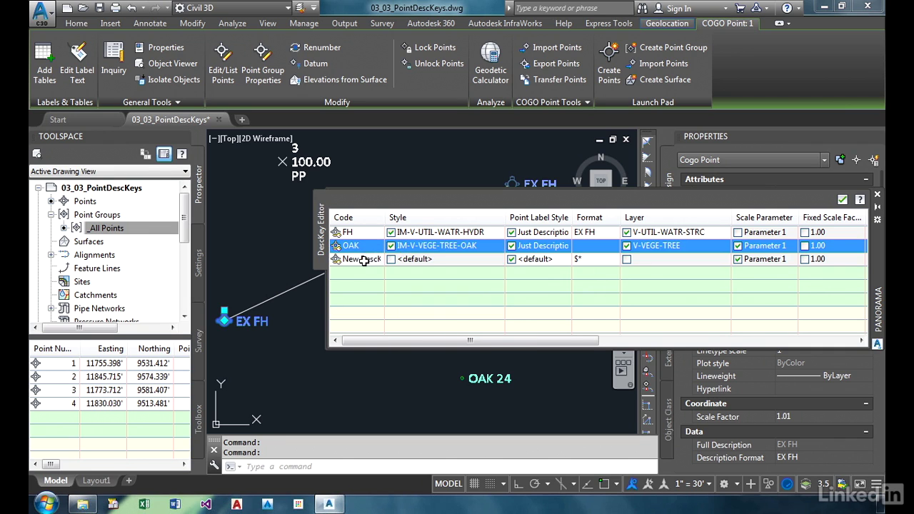
click(360, 261)
click(365, 262)
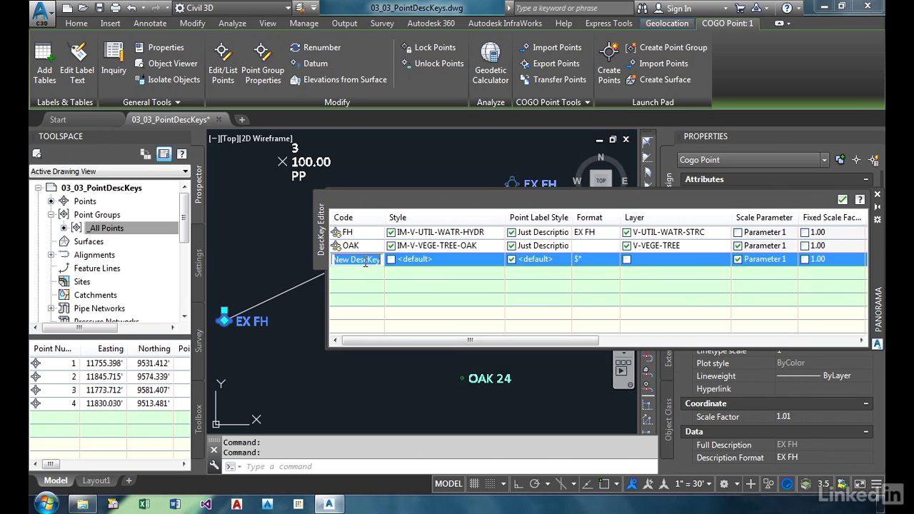
text(PP)
key(Return)
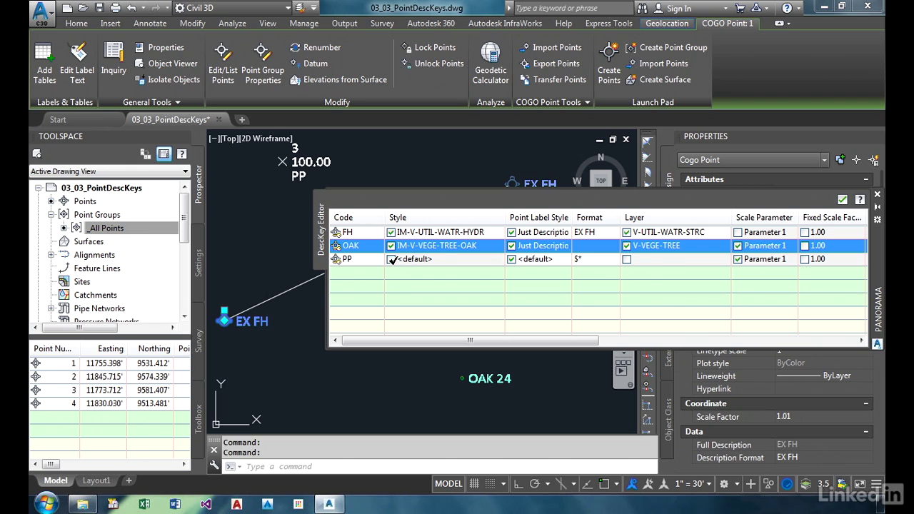
Enable the point style for the PP key and set it to IM-V-UTIL-POWR-POLE
click(391, 259)
click(431, 260)
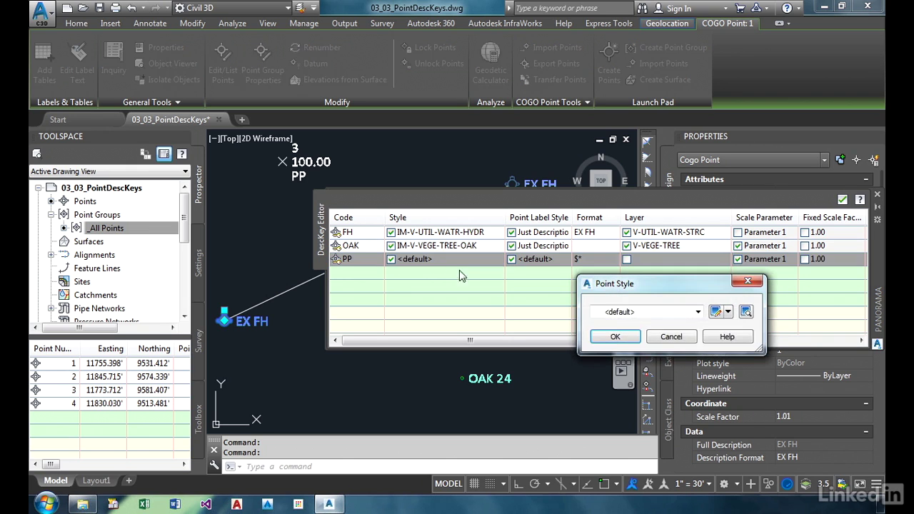
click(615, 315)
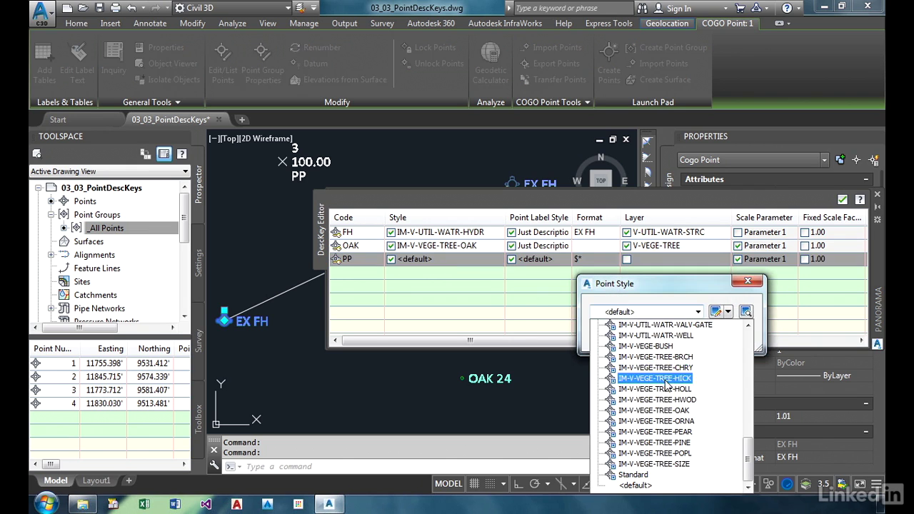
scroll(670, 388, up, 2)
scroll(670, 387, up, 1)
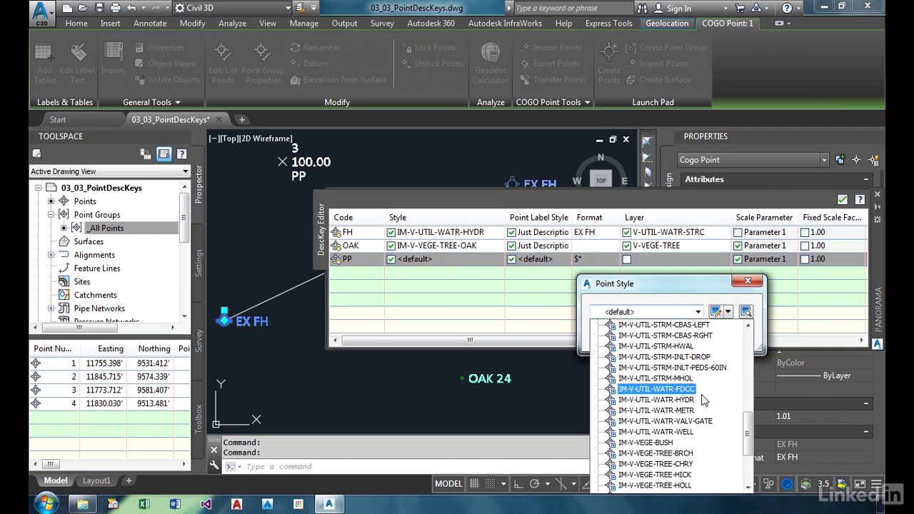
scroll(720, 402, up, 2)
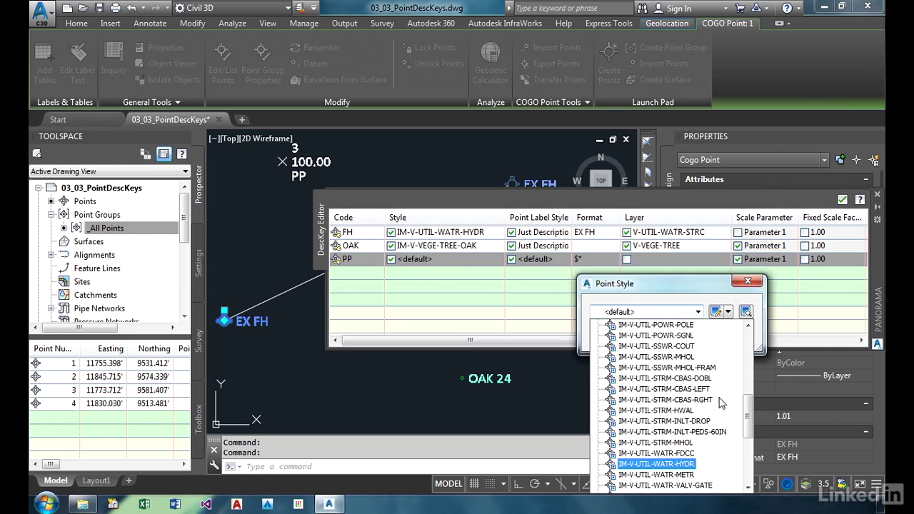
click(656, 325)
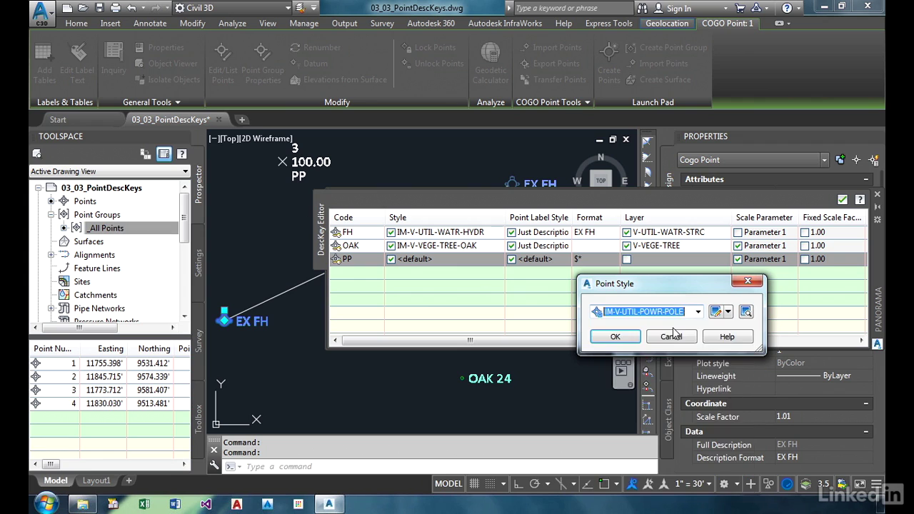
click(639, 341)
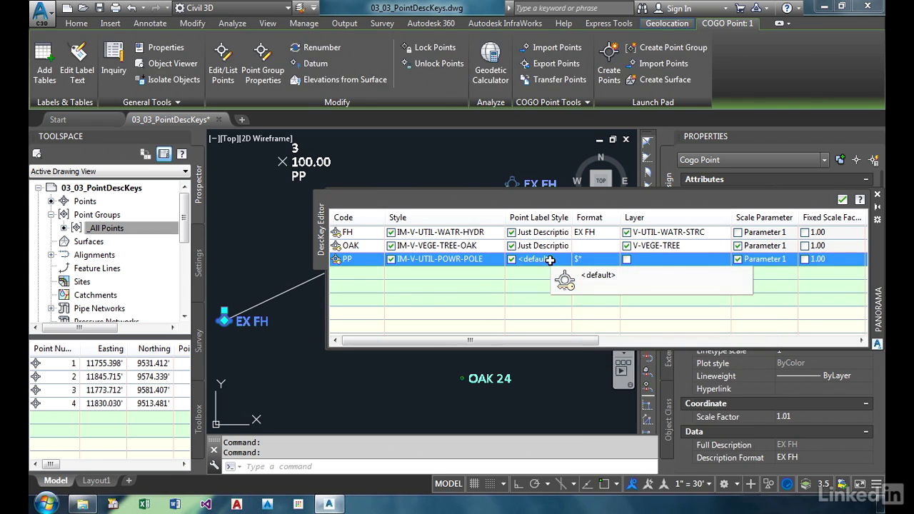
Set the PP key's point label style to Just Description (PED)
click(550, 260)
click(698, 313)
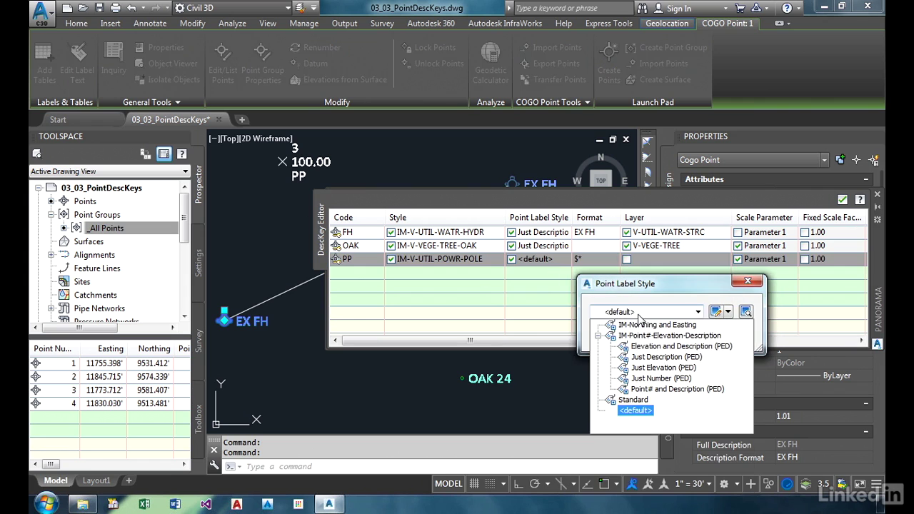
click(660, 359)
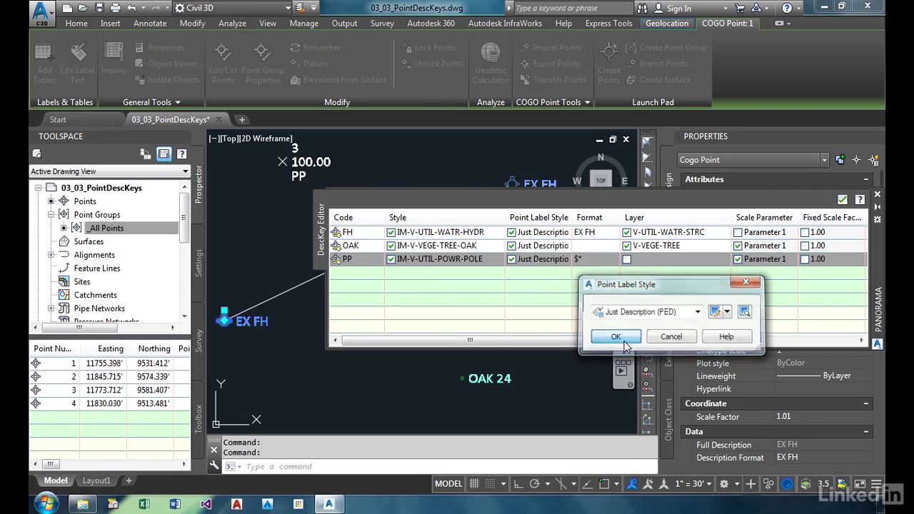
click(616, 337)
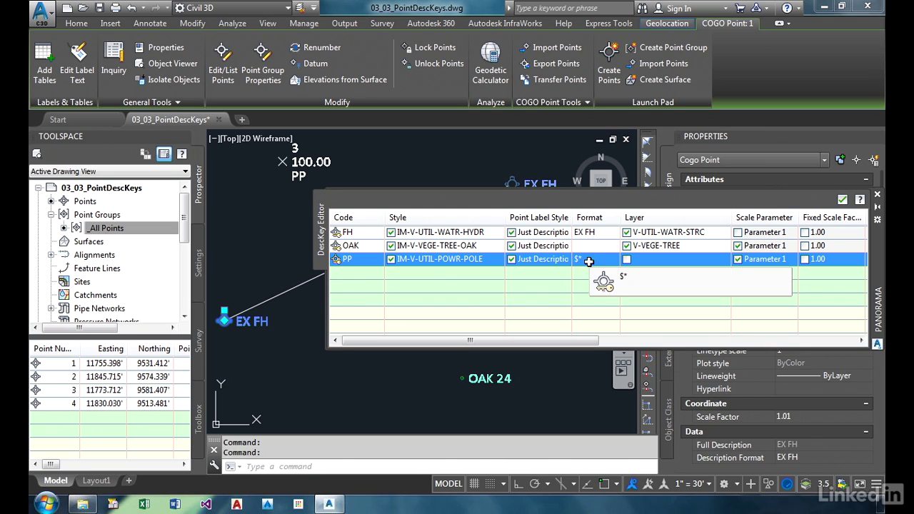
Set the PP key's description format to PP
click(589, 261)
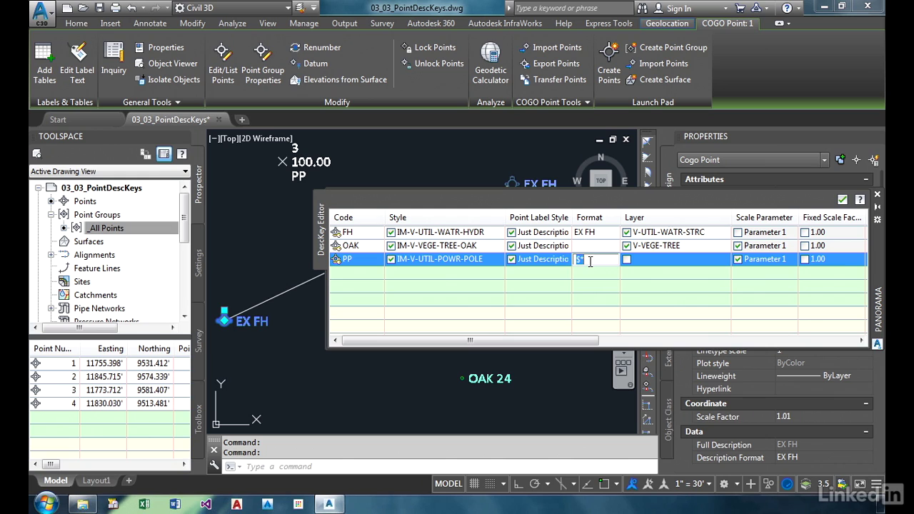
text(PP)
key(Return)
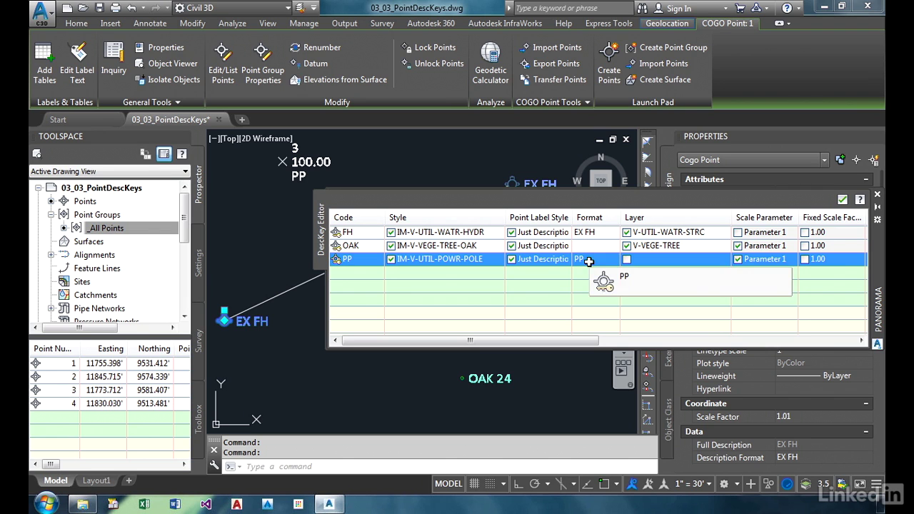
Enable the layer for the PP key and set it to V-UTIL-POWR-ANNO
click(626, 259)
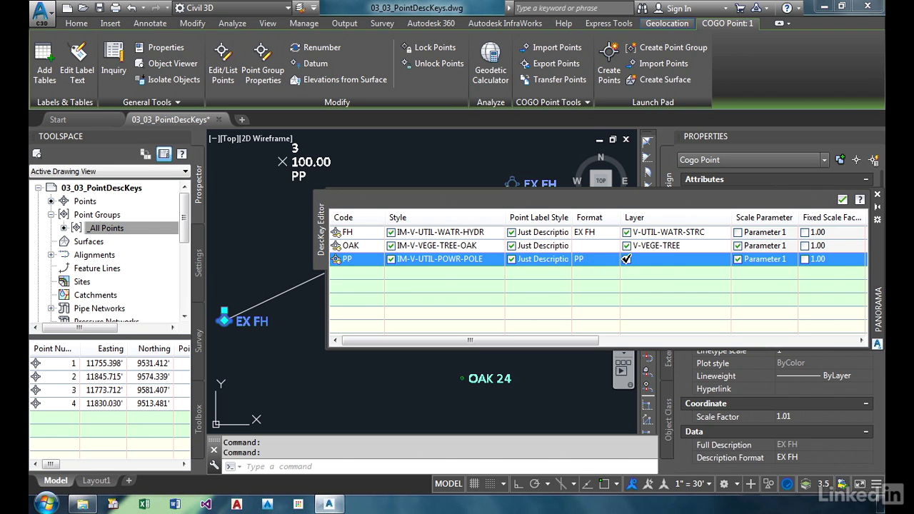
click(666, 260)
scroll(479, 392, down, 8)
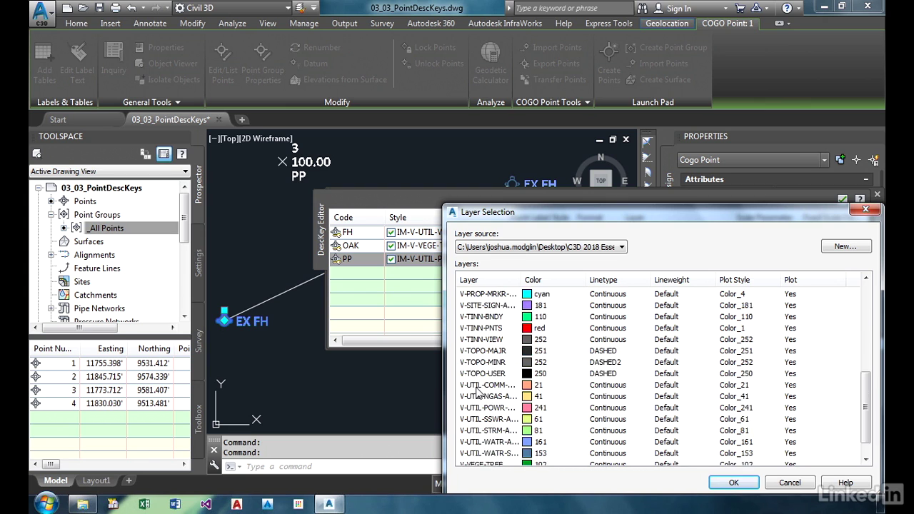
scroll(478, 392, down, 1)
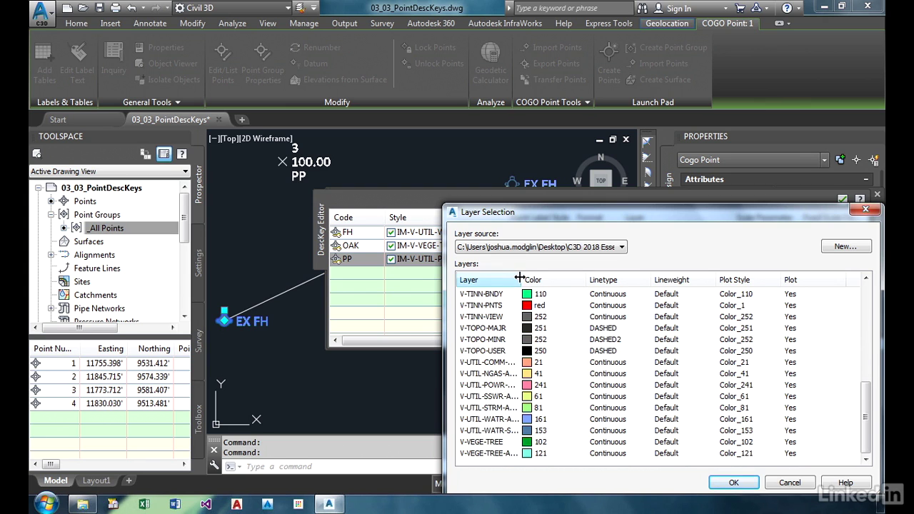
drag(520, 279, 571, 279)
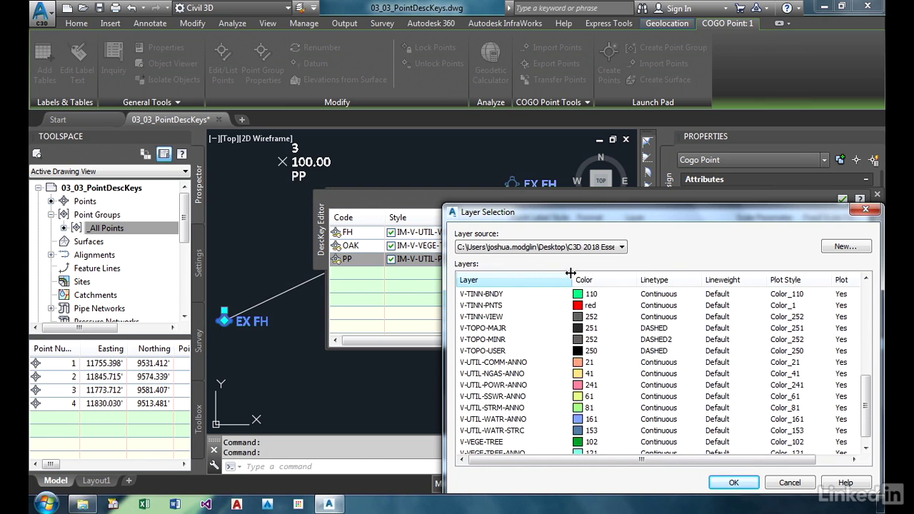
scroll(513, 389, down, 1)
click(511, 376)
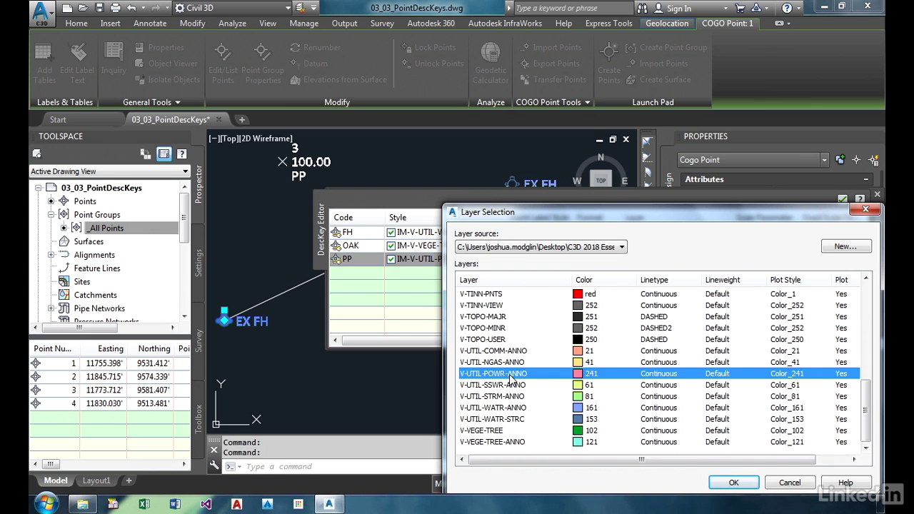
scroll(510, 379, up, 2)
click(734, 483)
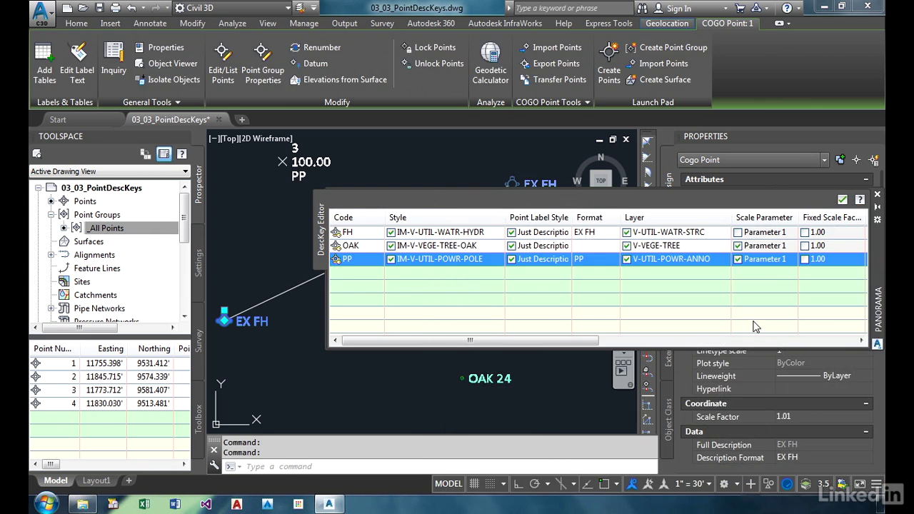
Apply the description keys to the _All Points group
click(126, 224)
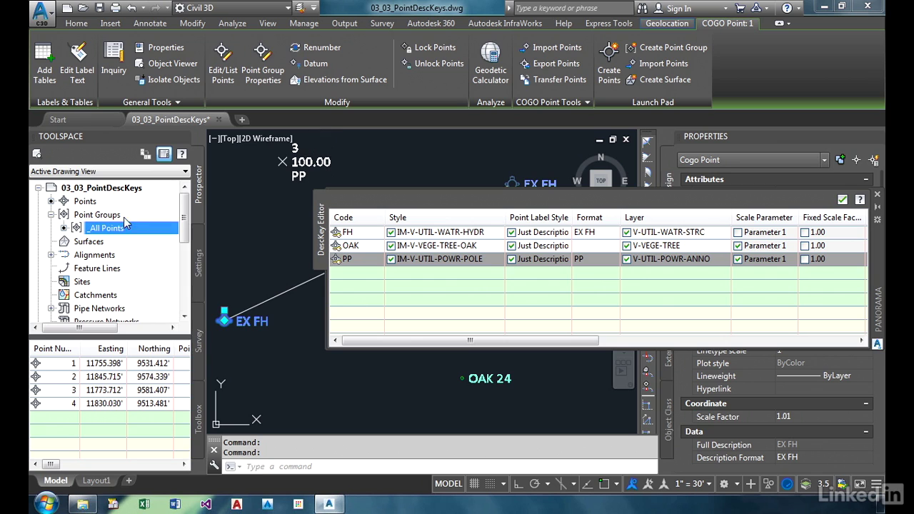
right_click(126, 224)
click(191, 318)
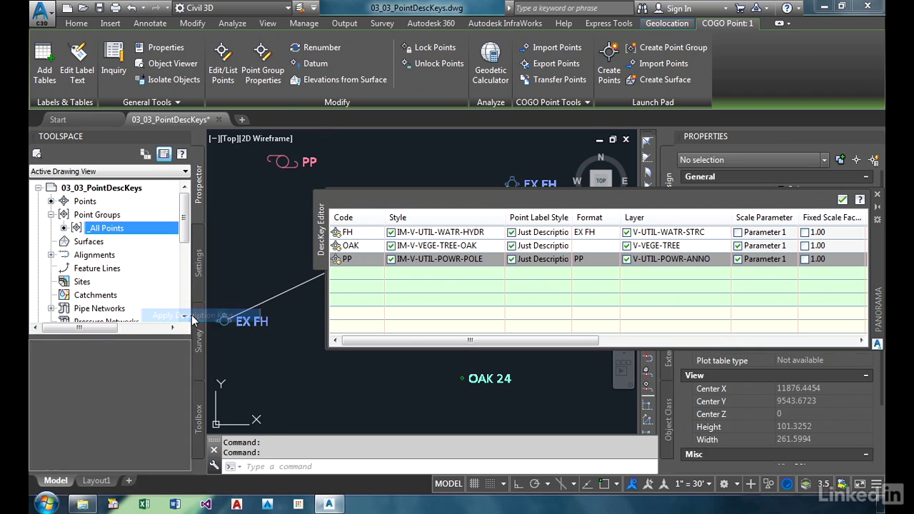
click(282, 186)
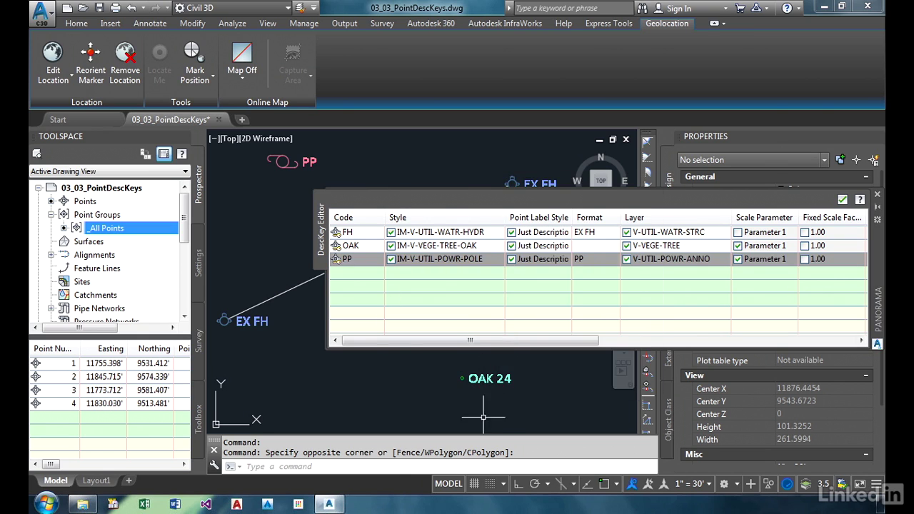
Set the OAK key's description format to $1" OAK so the first parameter precedes the tree name
click(590, 246)
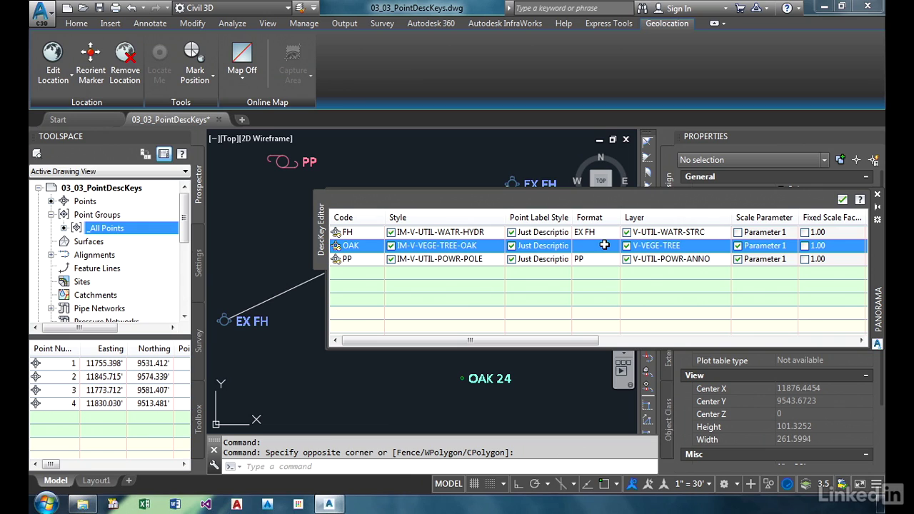
click(604, 245)
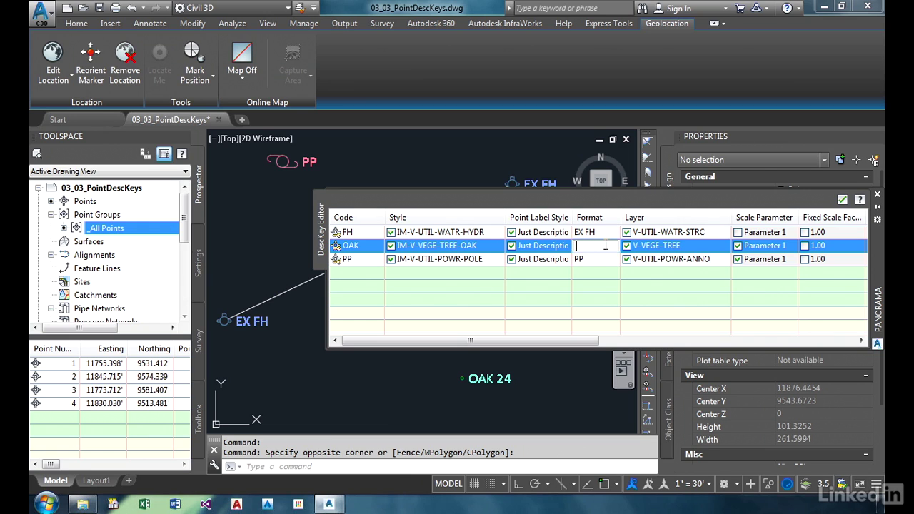
text($1" OAK)
key(Return)
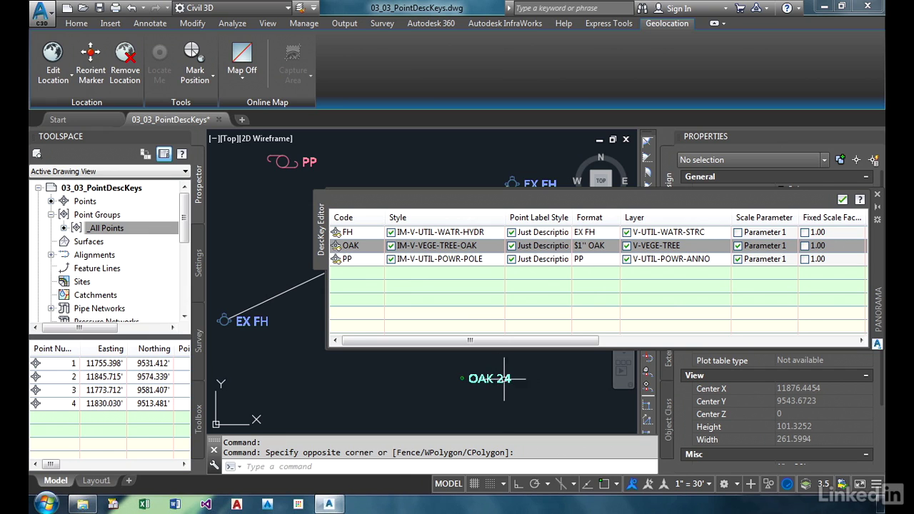
Enable Apply to X-Y and Apply to Z scaling for the OAK key
mouse_move(506, 382)
click(599, 246)
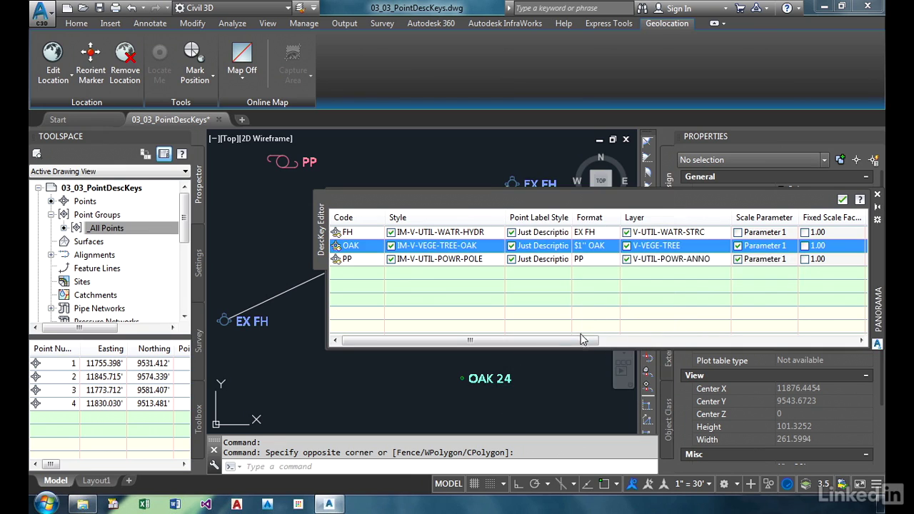
drag(585, 342, 670, 343)
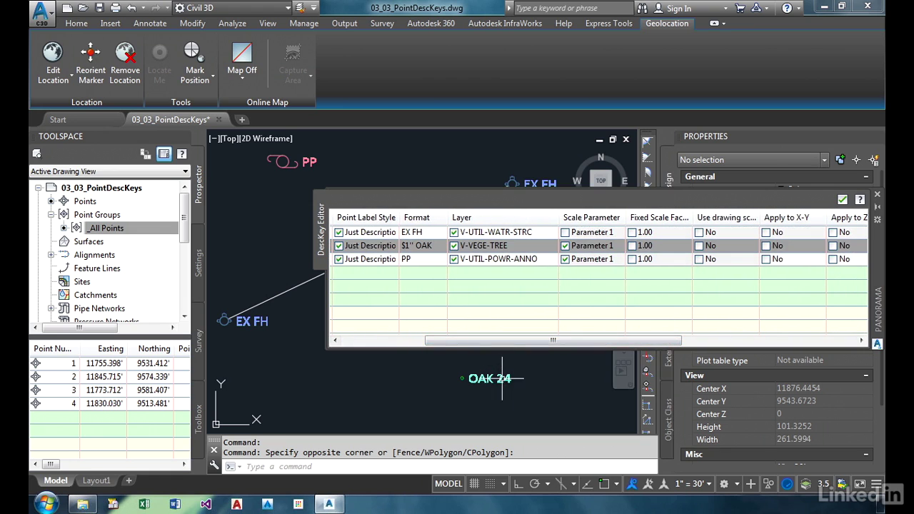
click(767, 246)
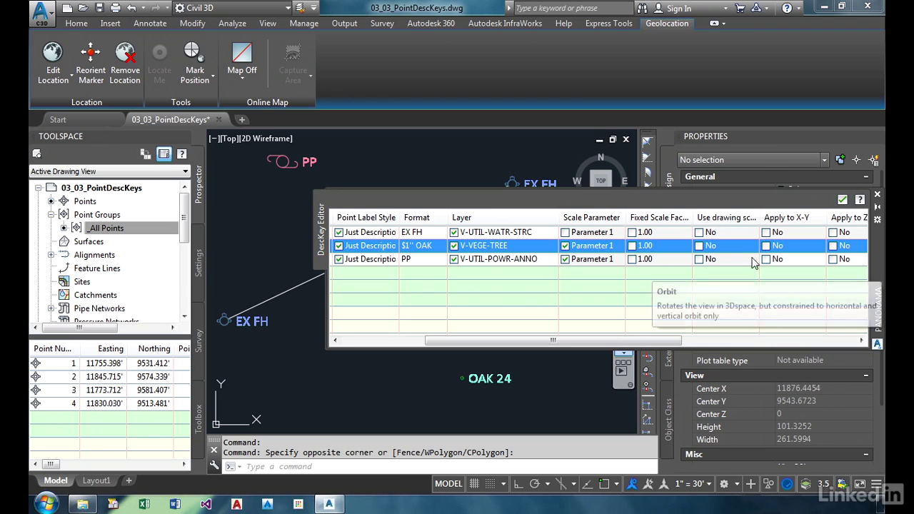
click(833, 246)
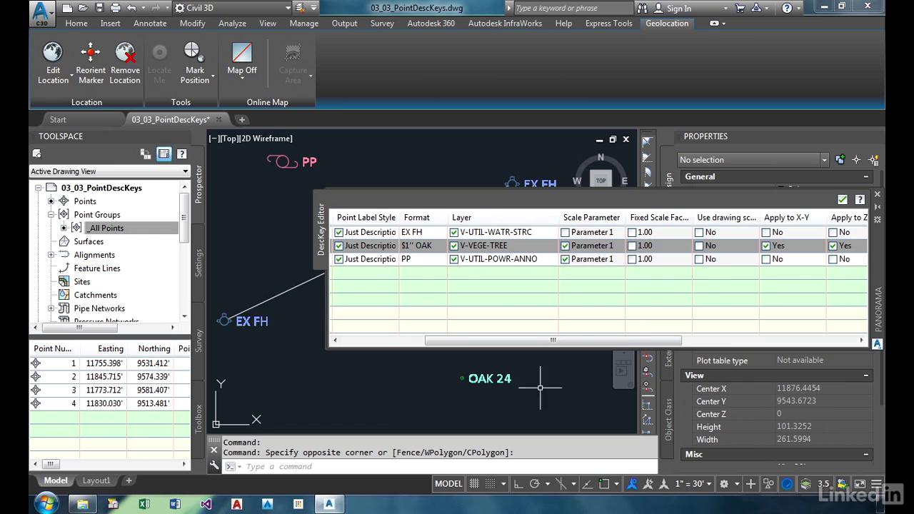
Accept the description key edits and reapply the keys to the _All Points group
click(842, 200)
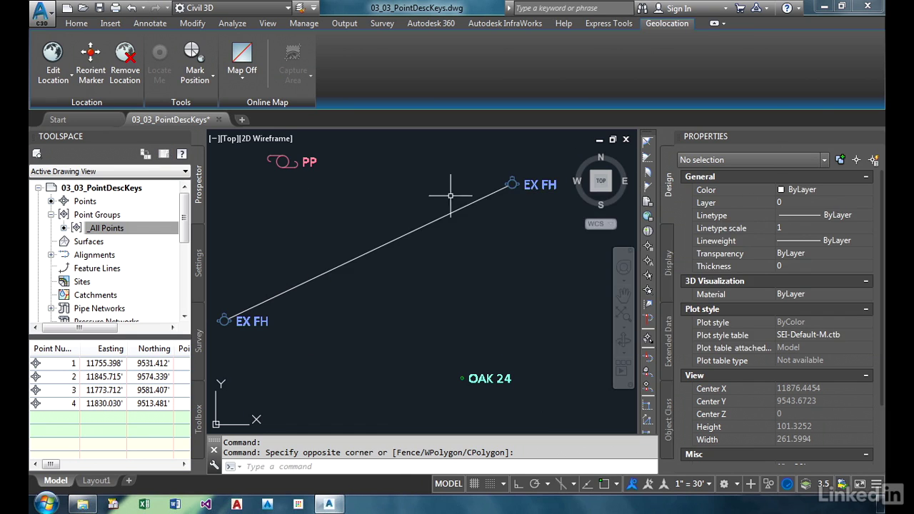
right_click(123, 236)
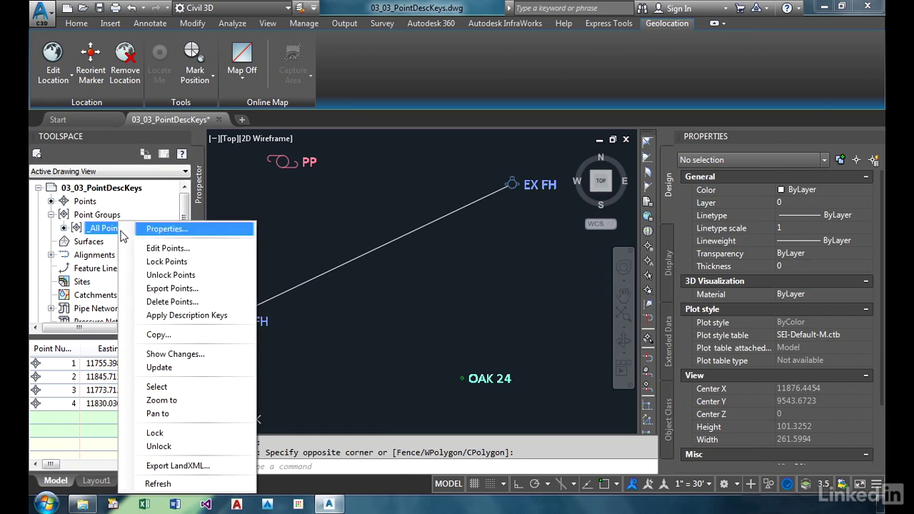
click(190, 316)
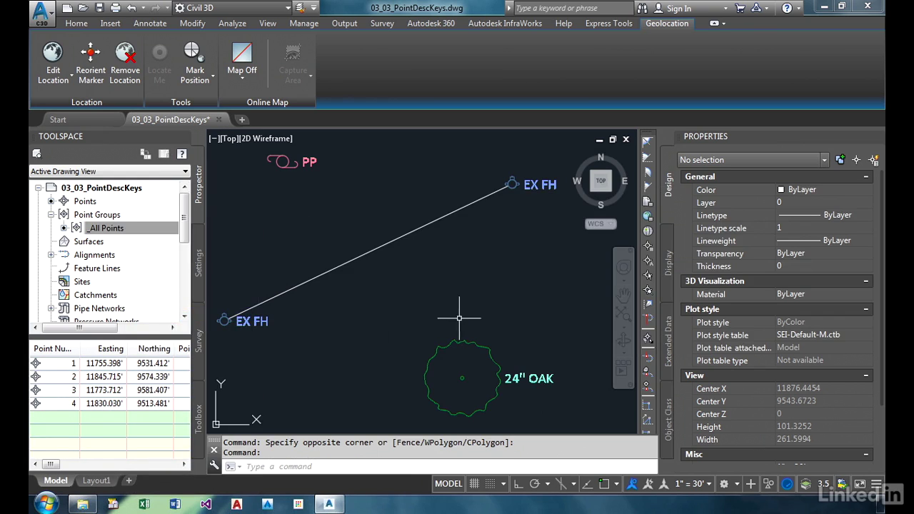